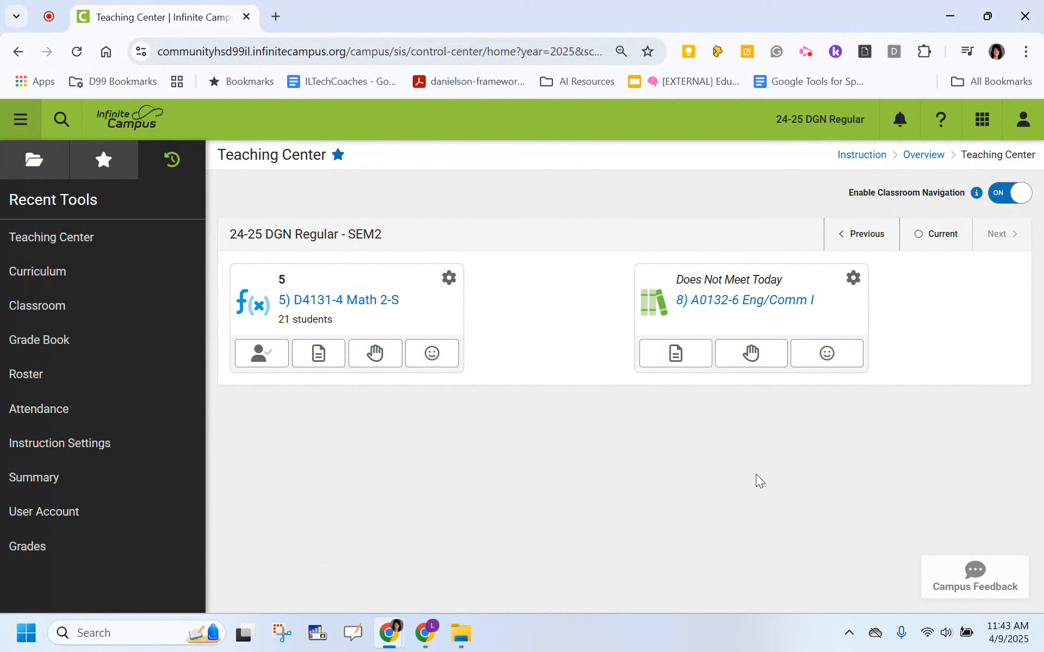
Start a new assignment in the curriculum of the A0132-6 English/Comm I class.
left_click(749, 299)
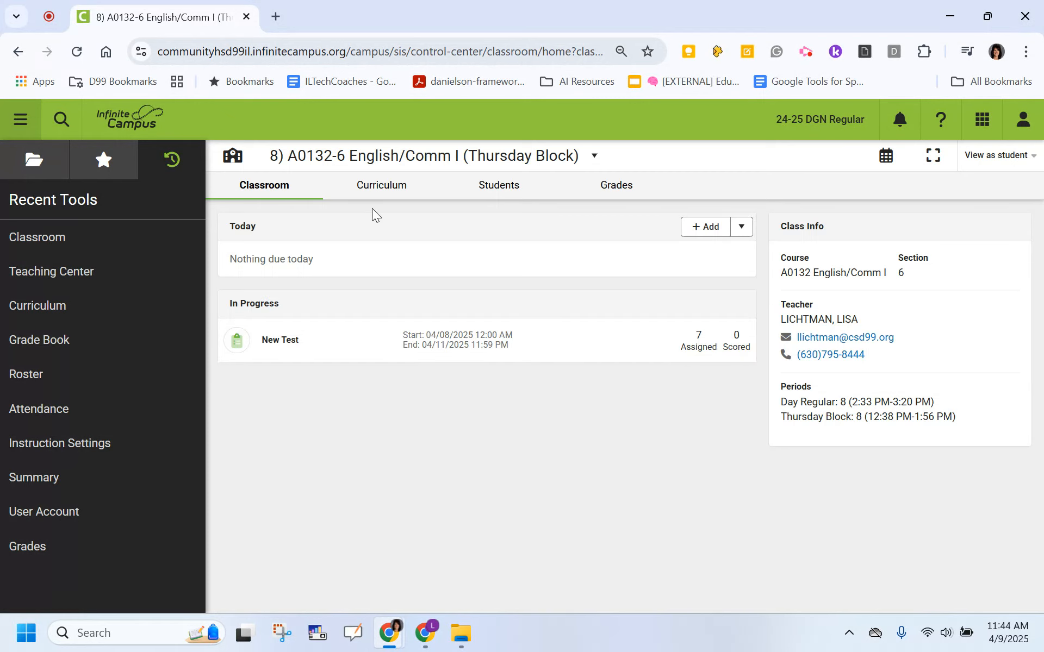
left_click(384, 190)
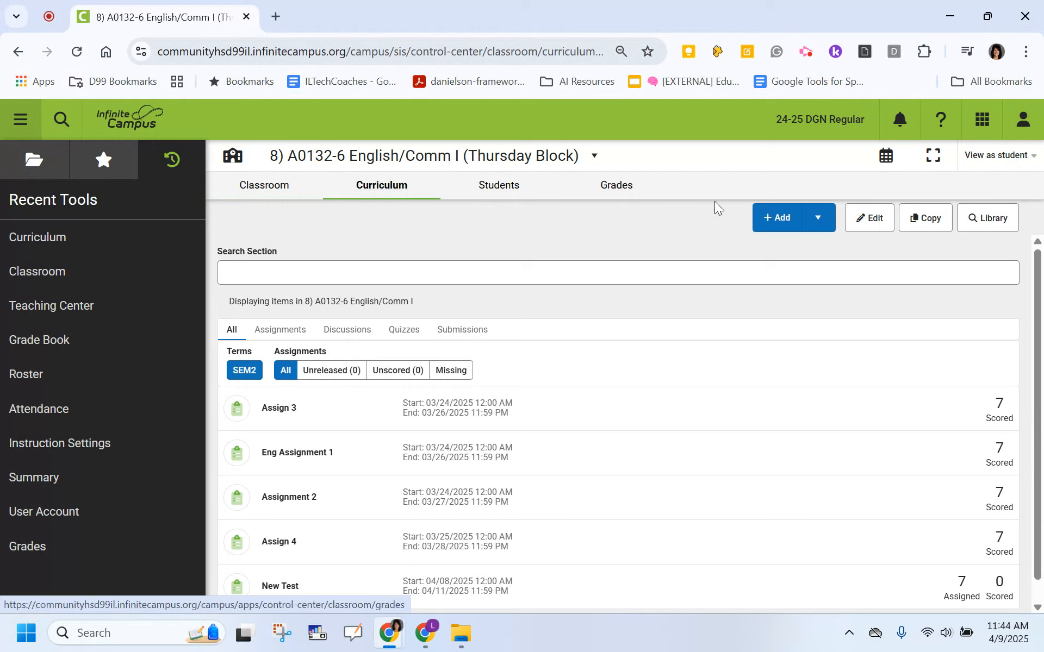
left_click(819, 220)
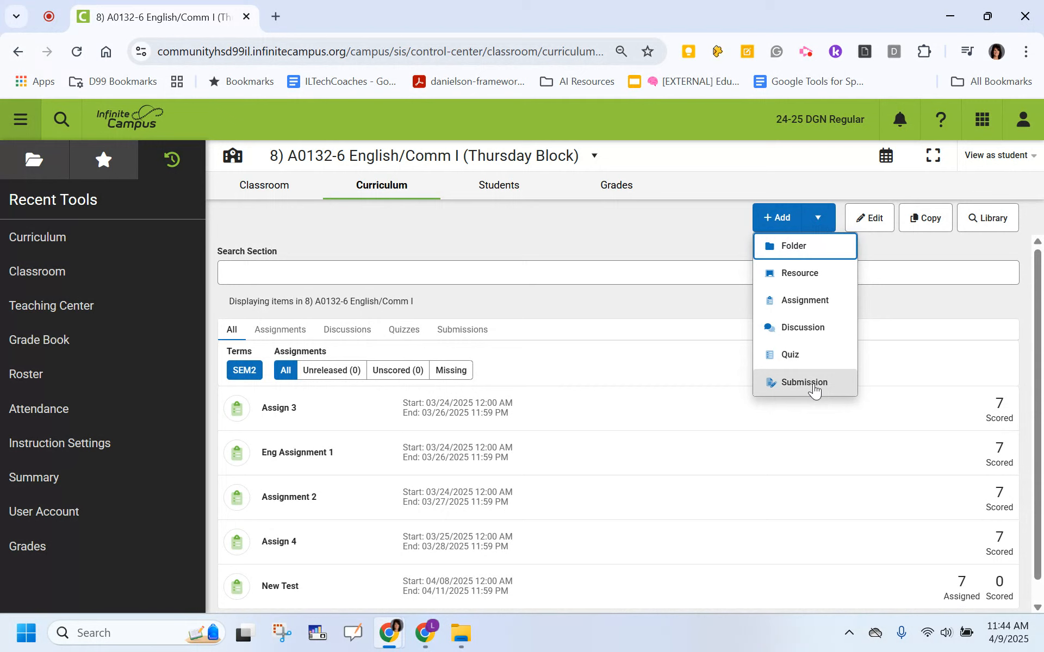
left_click(810, 302)
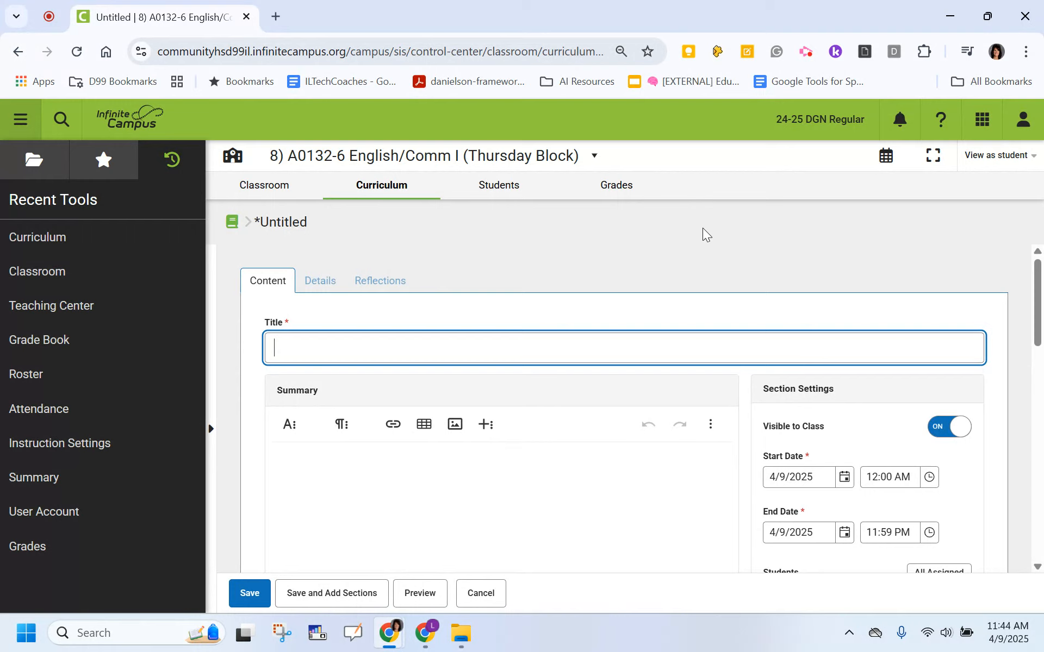
Title the new assignment "Q Reading Quiz".
scroll(705, 234, "down", 7)
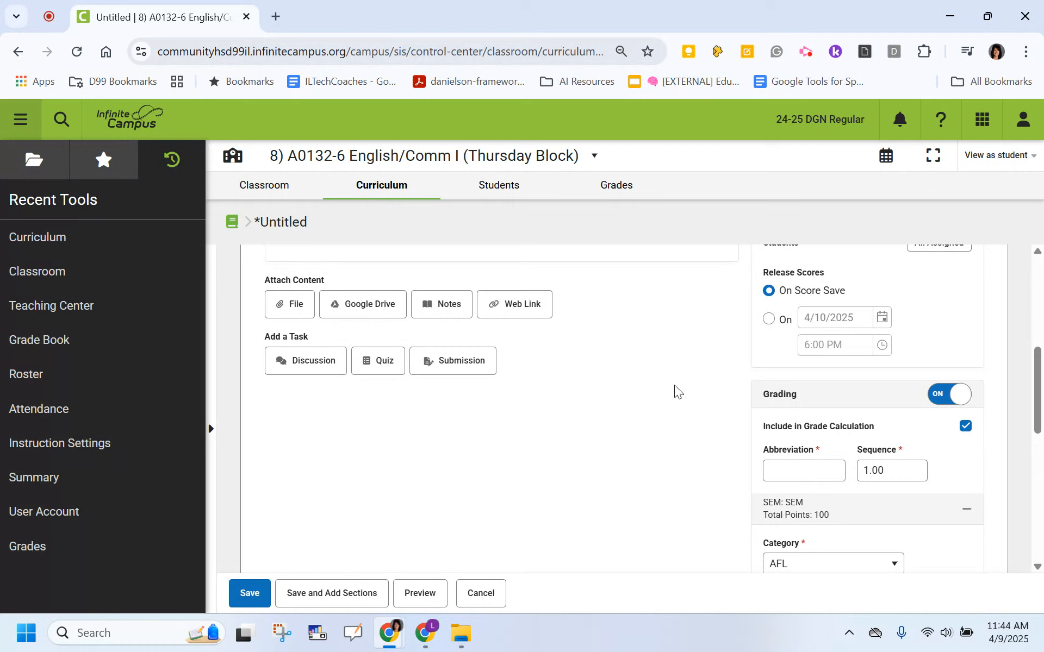
scroll(657, 383, "up", 6)
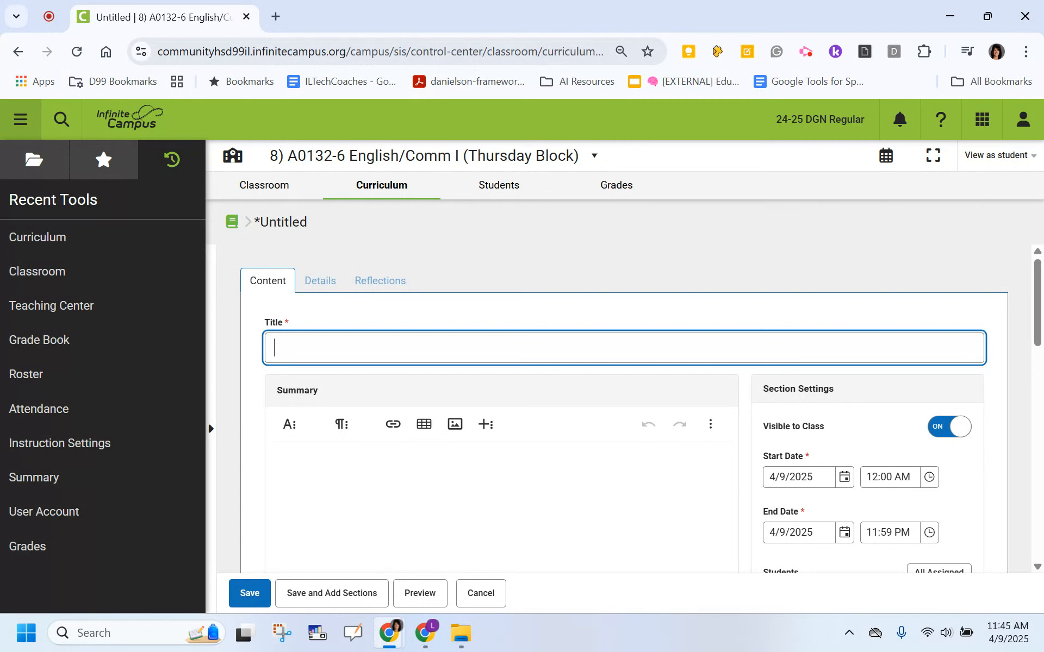
type("Q Reading Quiz")
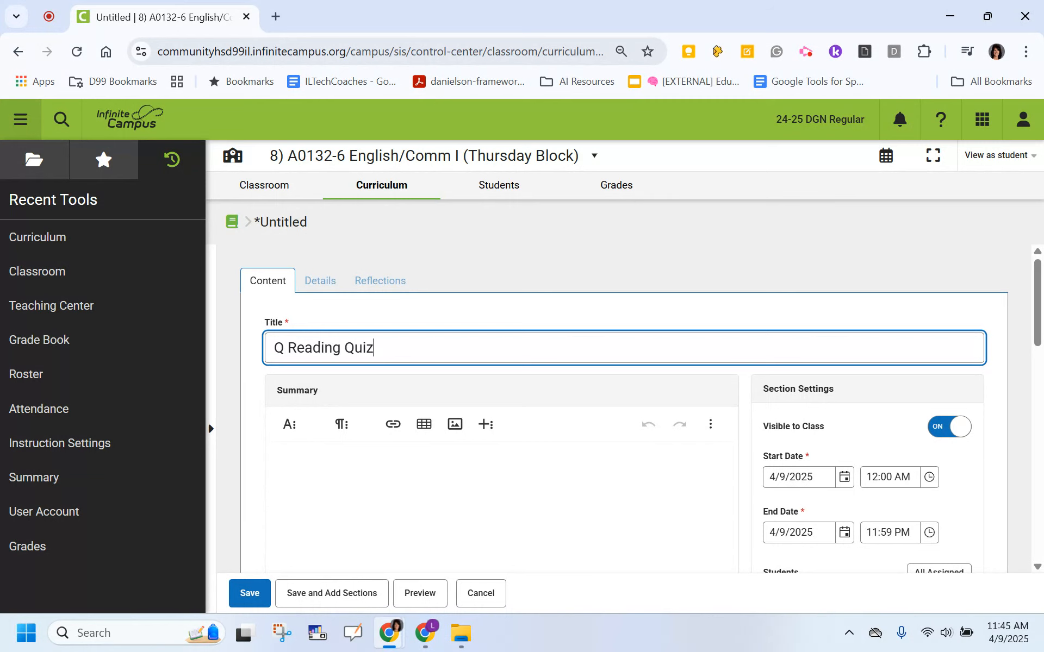
Toggle the assignment's class visibility off and back on.
scroll(623, 408, "down", 10)
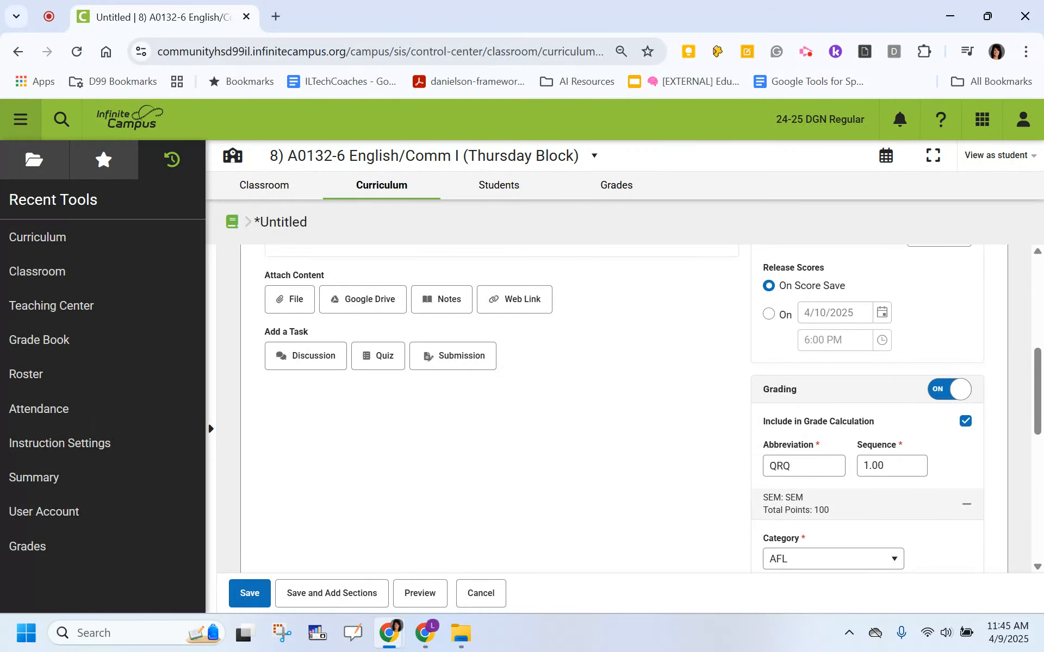
scroll(624, 407, "up", 10)
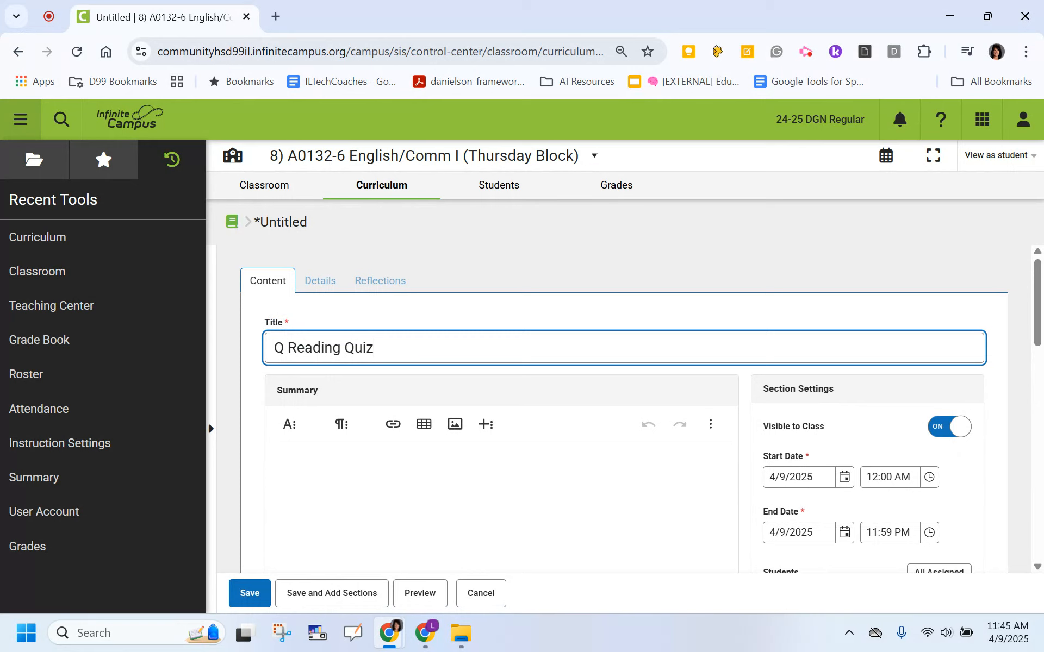
scroll(498, 282, "down", 2)
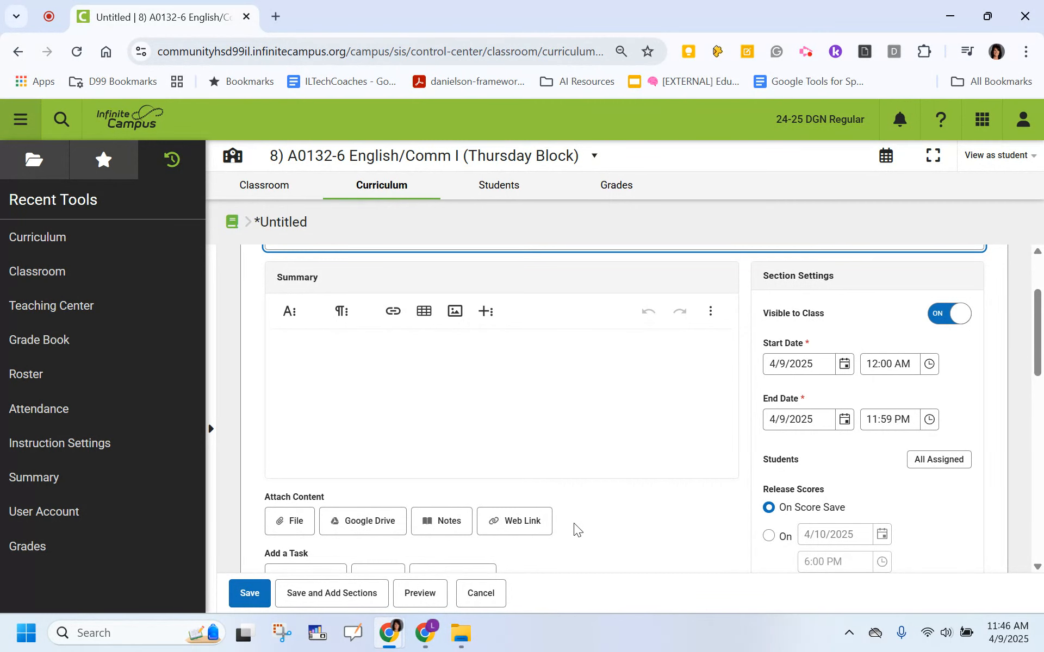
scroll(576, 530, "up", 2)
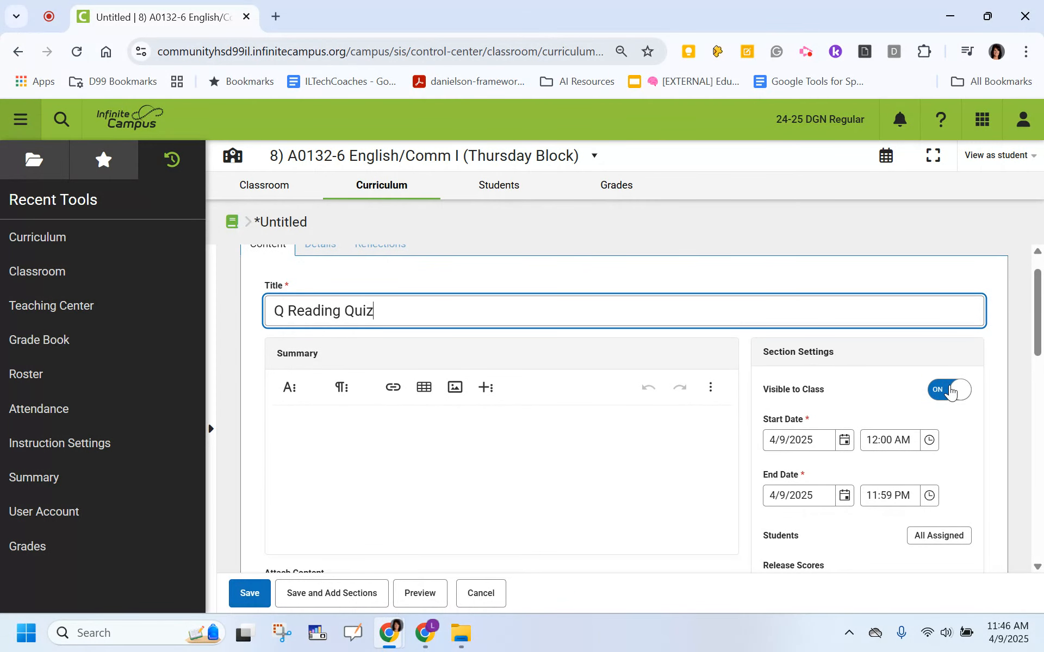
left_click(950, 390)
left_click(950, 390)
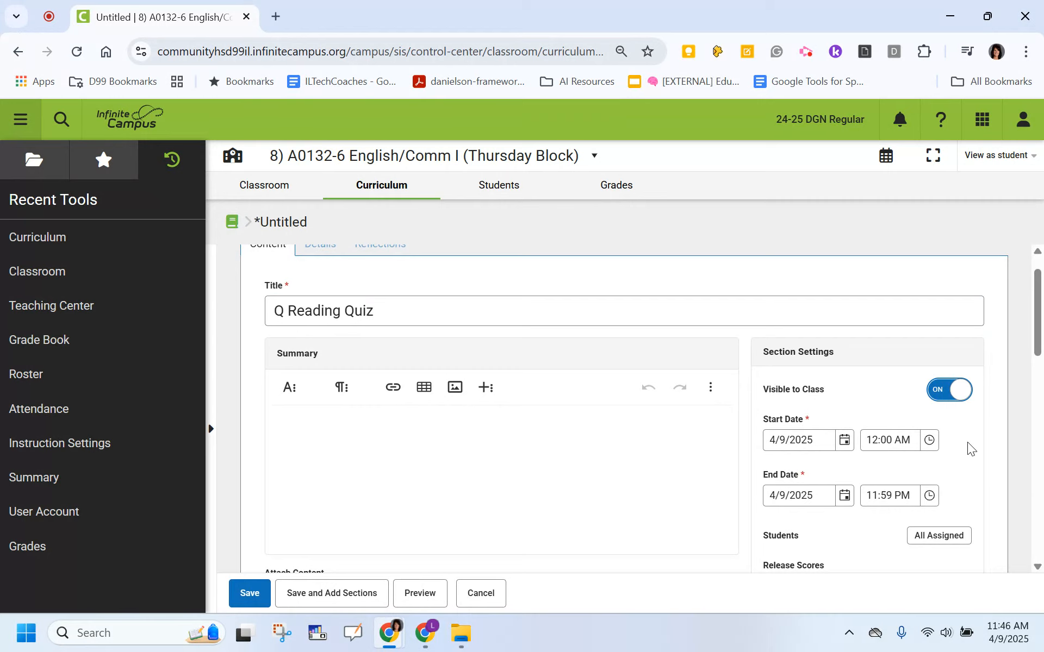
Set the assignment's end date to 4/14/2025.
scroll(970, 449, "down", 2)
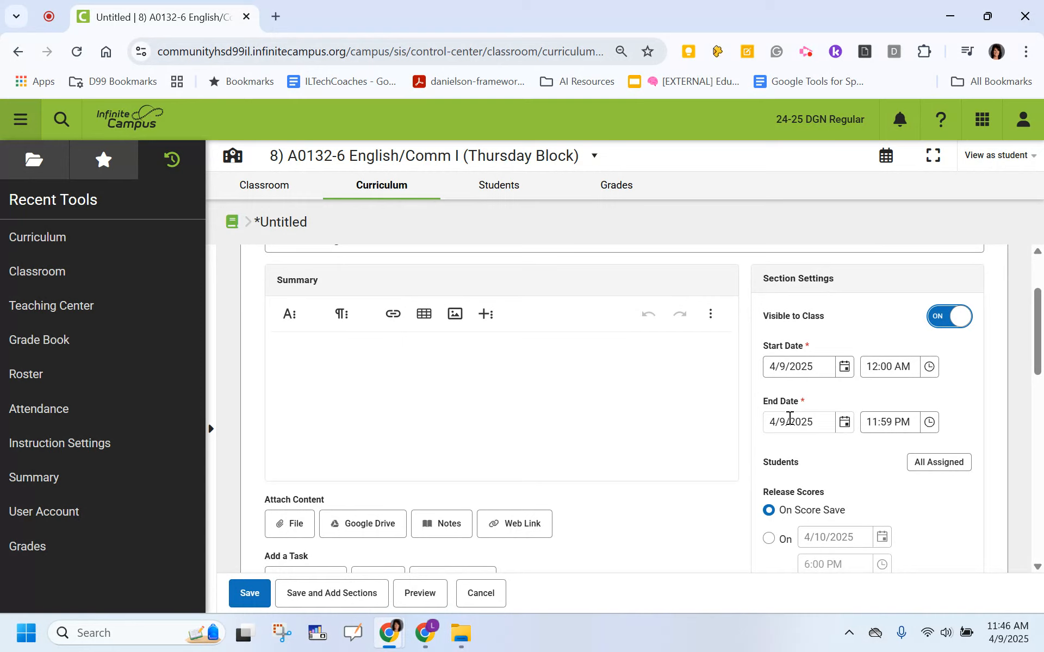
left_click(844, 423)
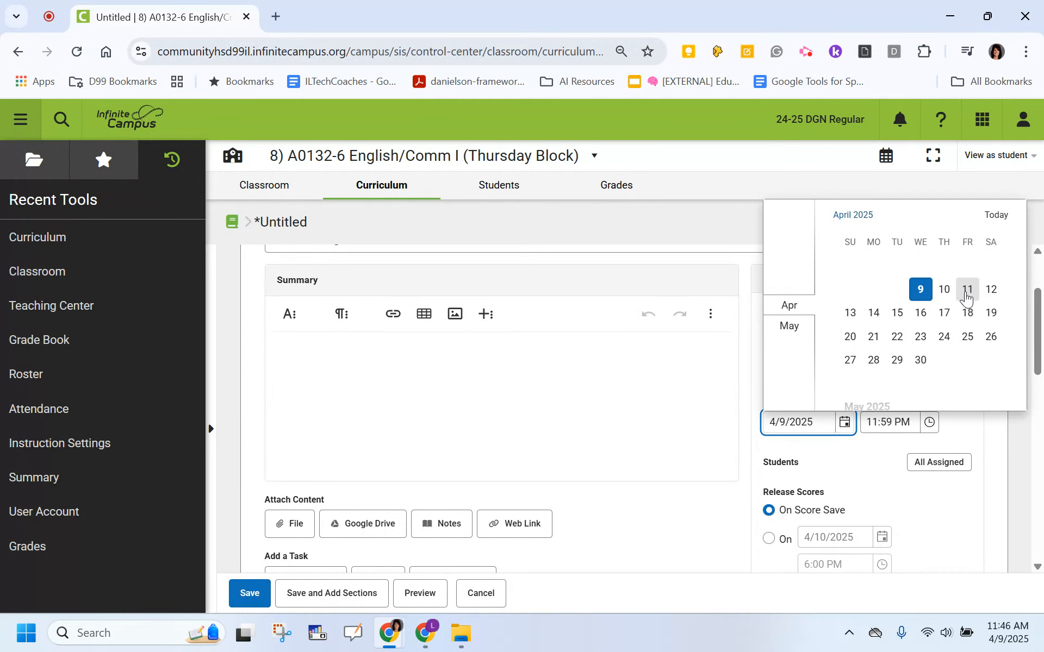
left_click(872, 313)
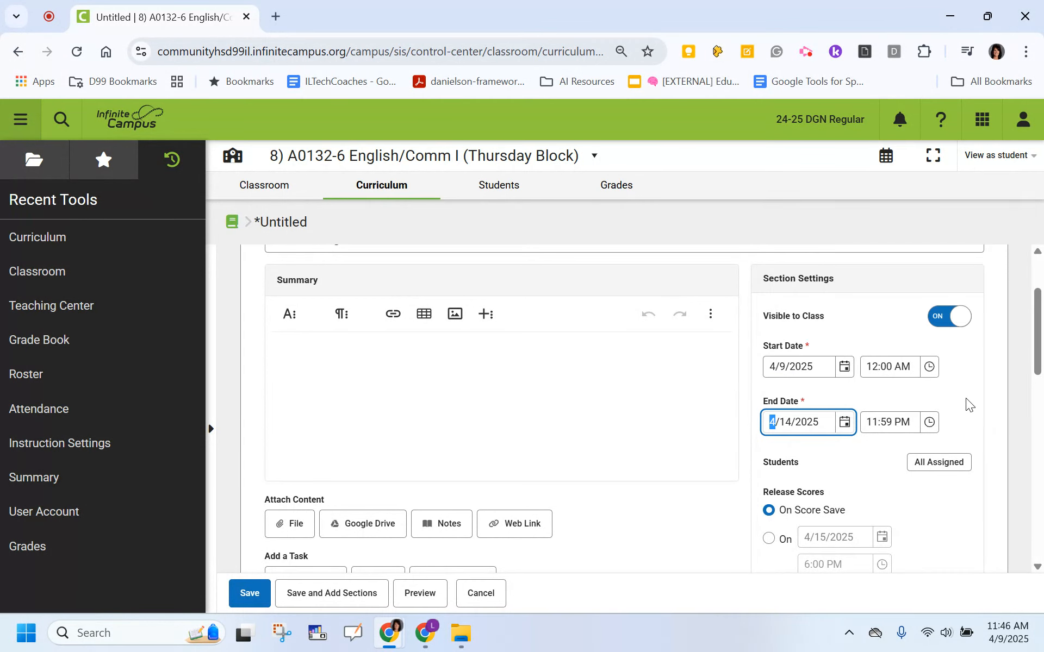
Set the assignment's grading category to AOL.
scroll(967, 405, "down", 2)
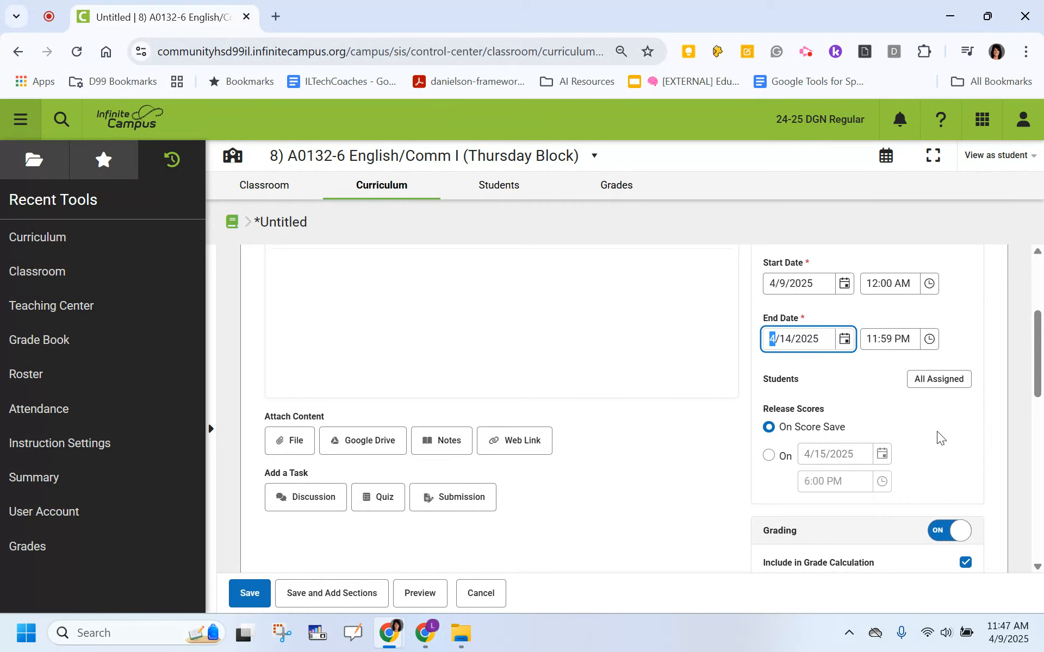
scroll(711, 489, "down", 1)
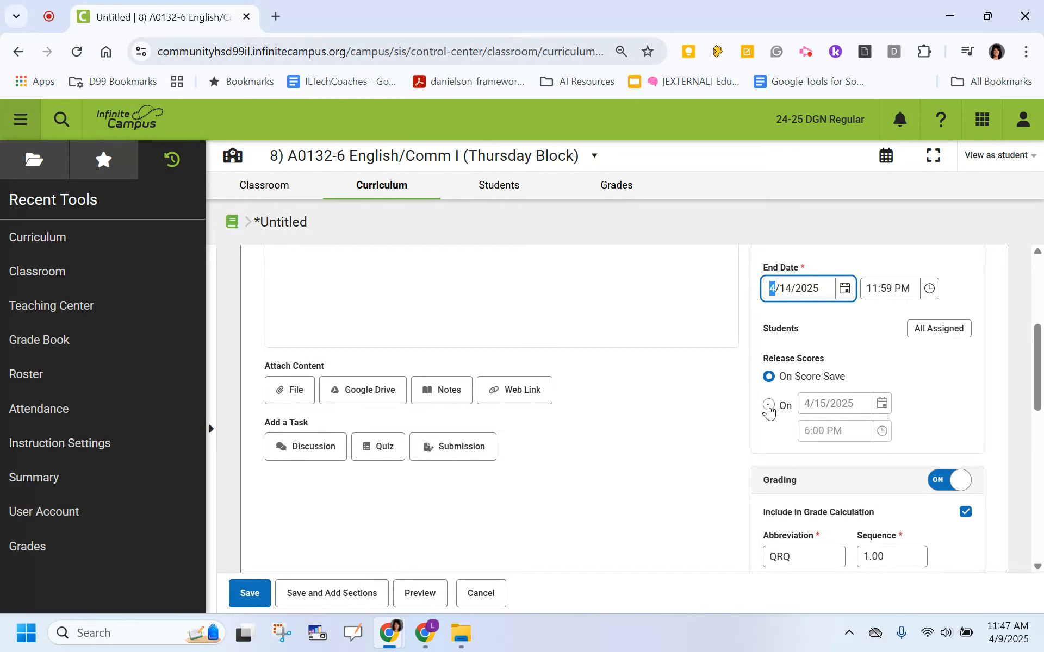
scroll(768, 411, "down", 2)
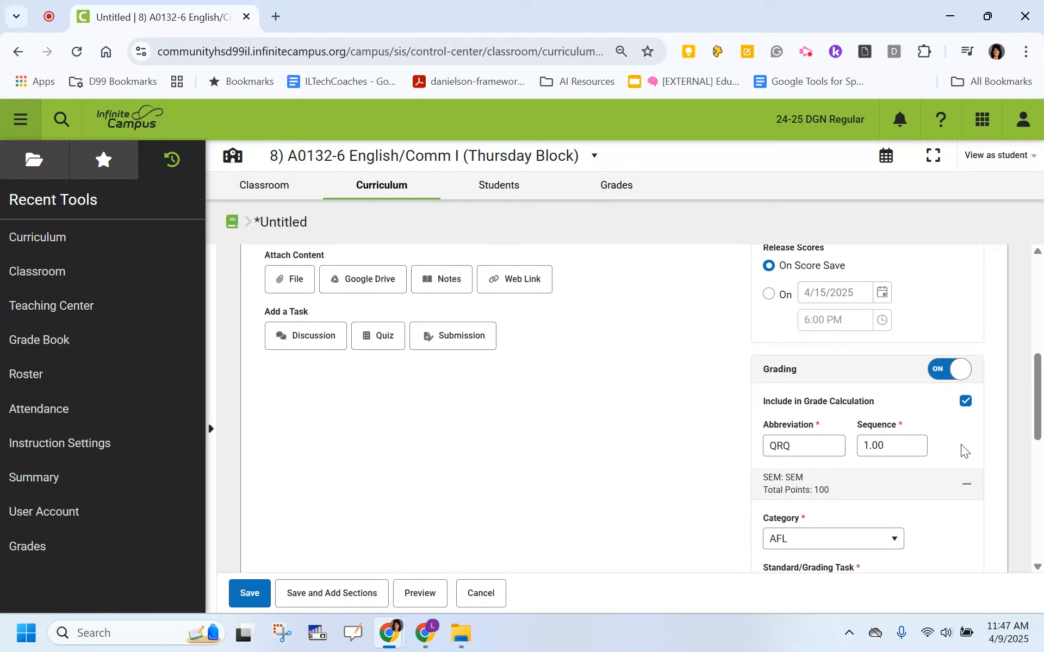
scroll(961, 445, "down", 2)
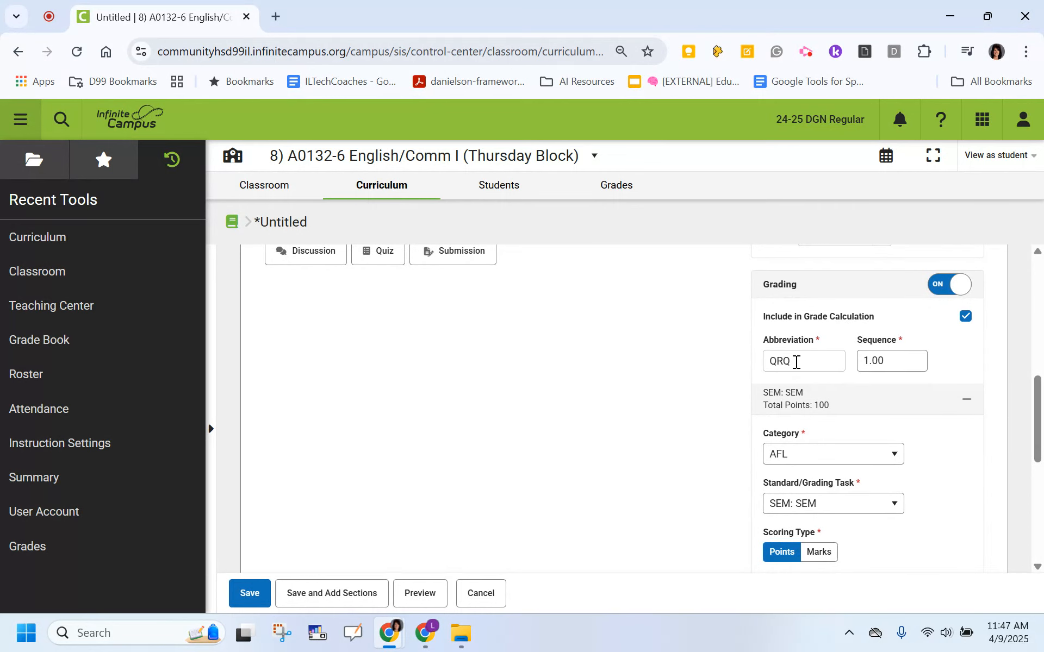
scroll(683, 408, "down", 2)
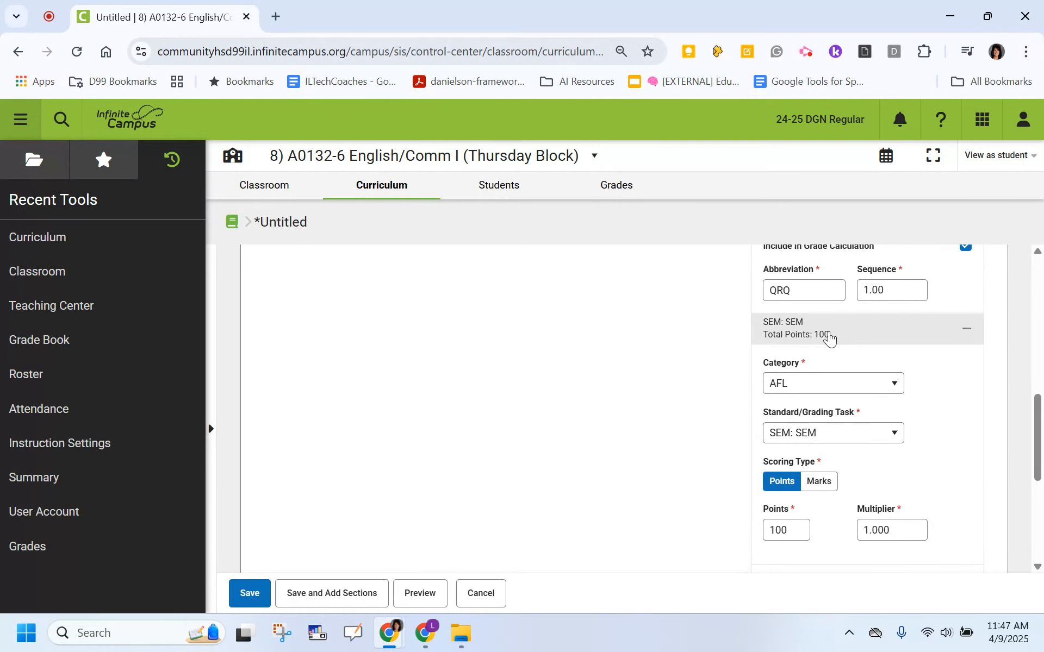
left_click(895, 391)
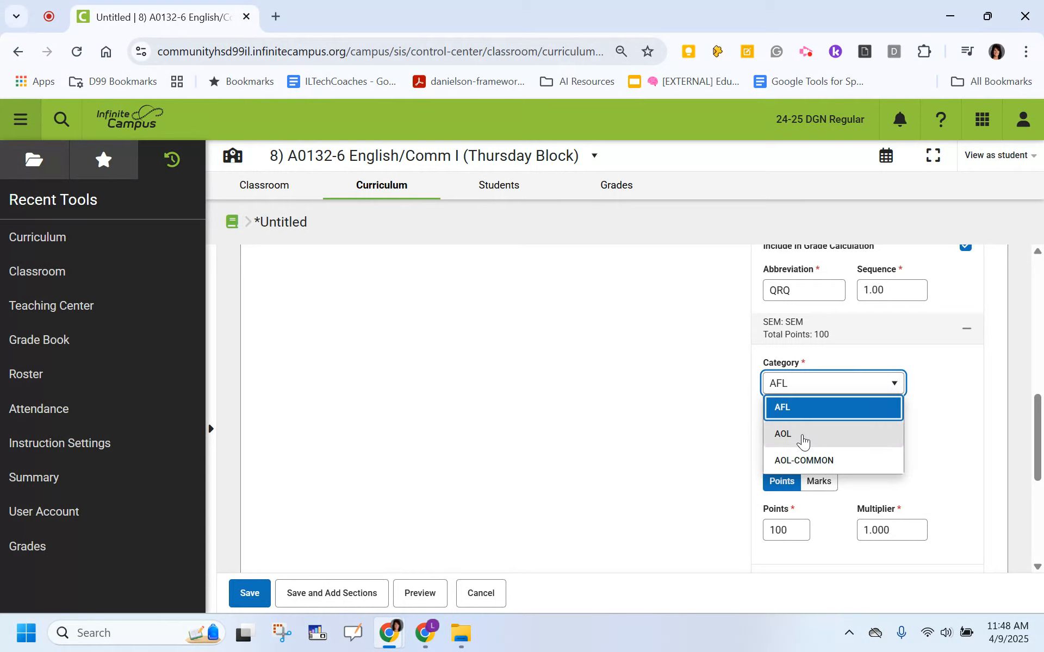
left_click(781, 438)
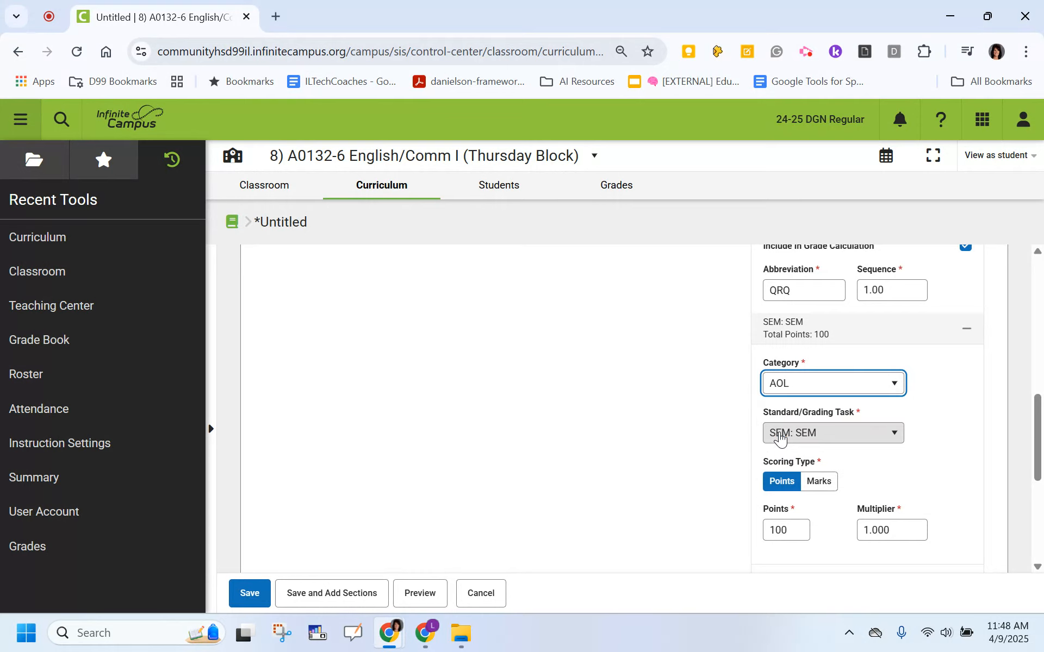
Try the Marks scoring type with Truncated Marks With Percentages and return the scoring type to Points.
scroll(689, 442, "down", 1)
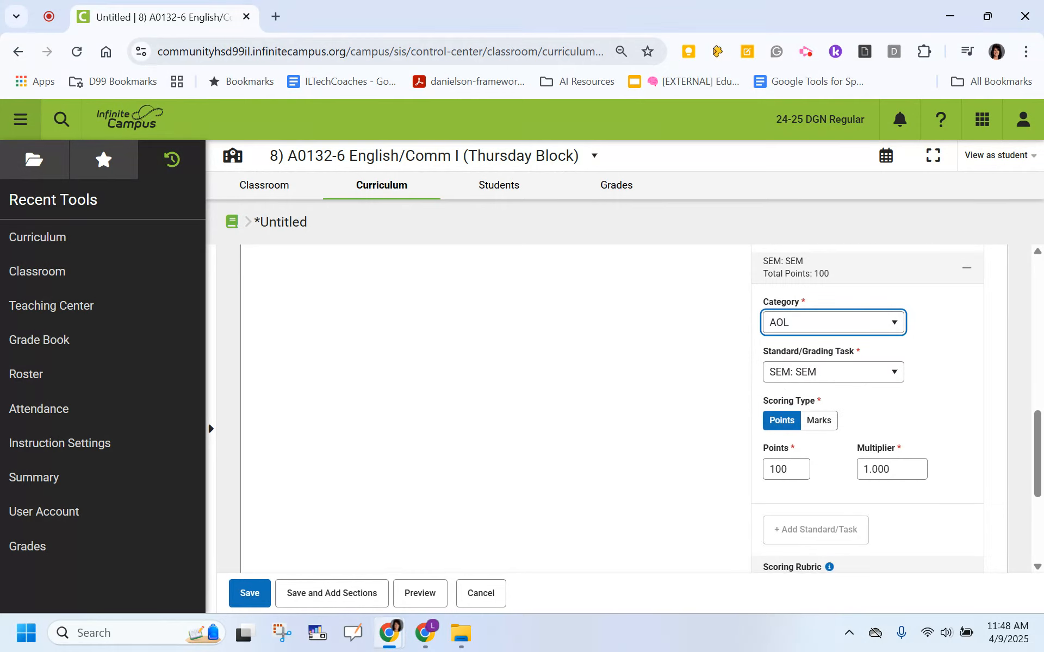
scroll(683, 453, "down", 1)
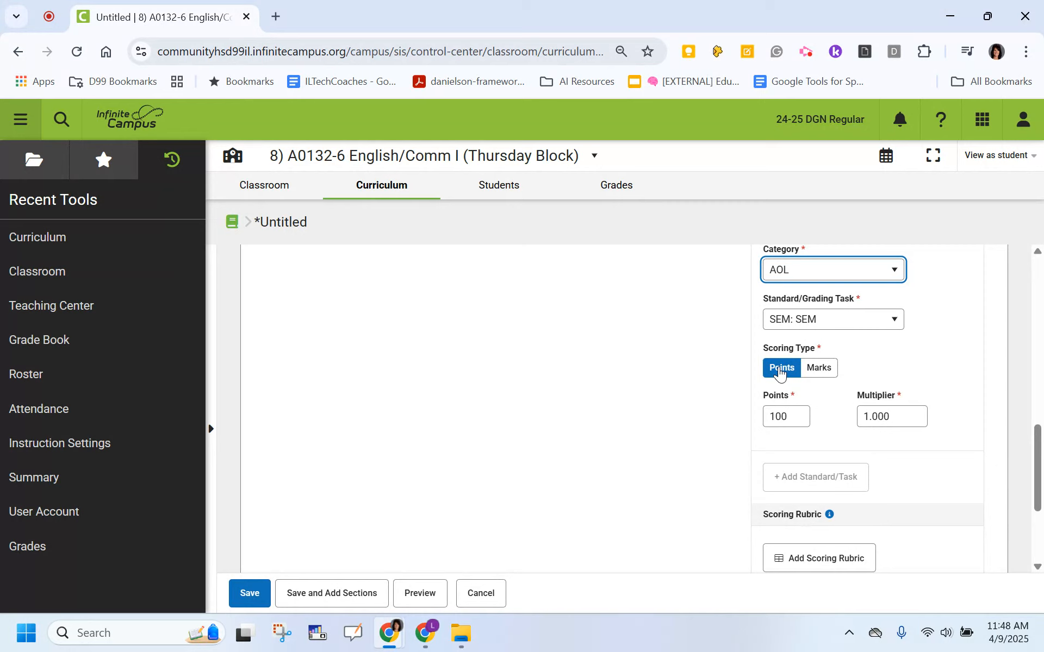
left_click(826, 370)
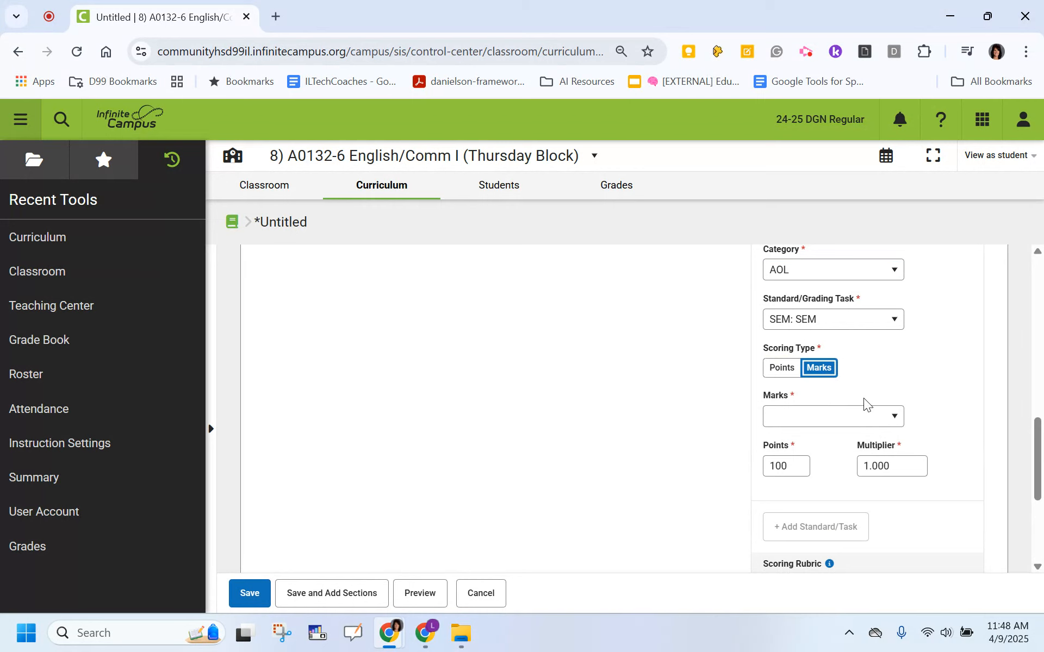
left_click(894, 420)
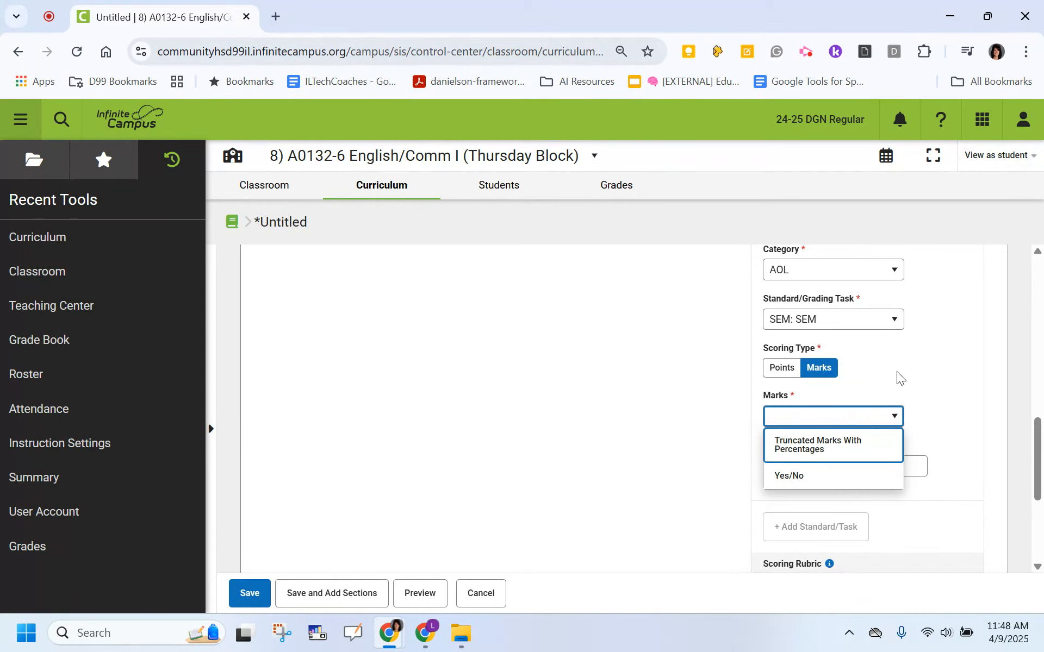
left_click(918, 365)
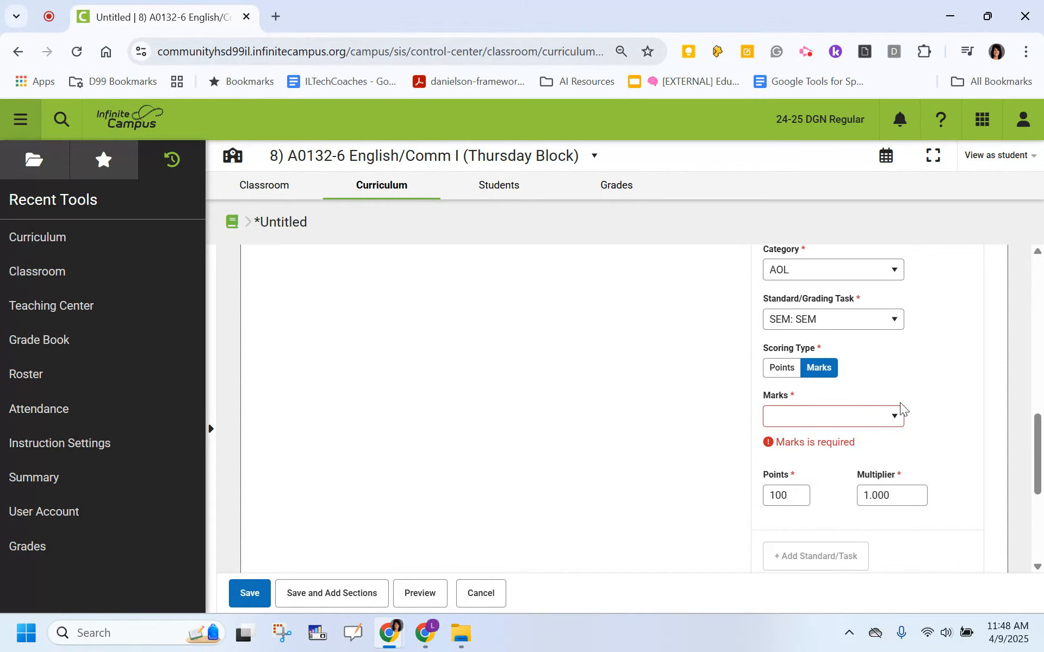
left_click(892, 417)
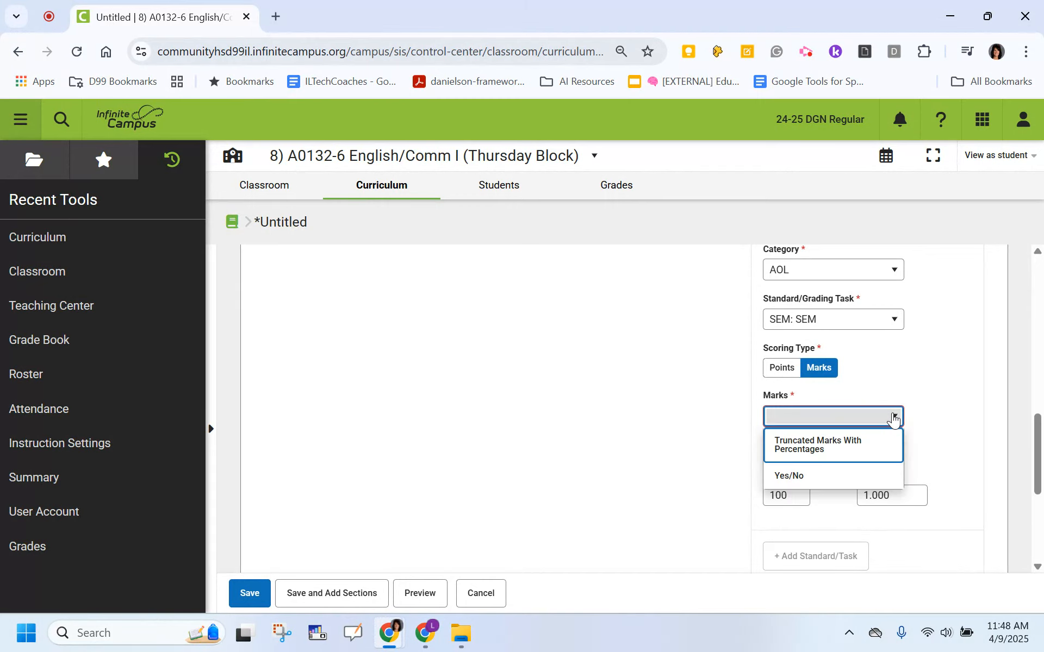
left_click(839, 445)
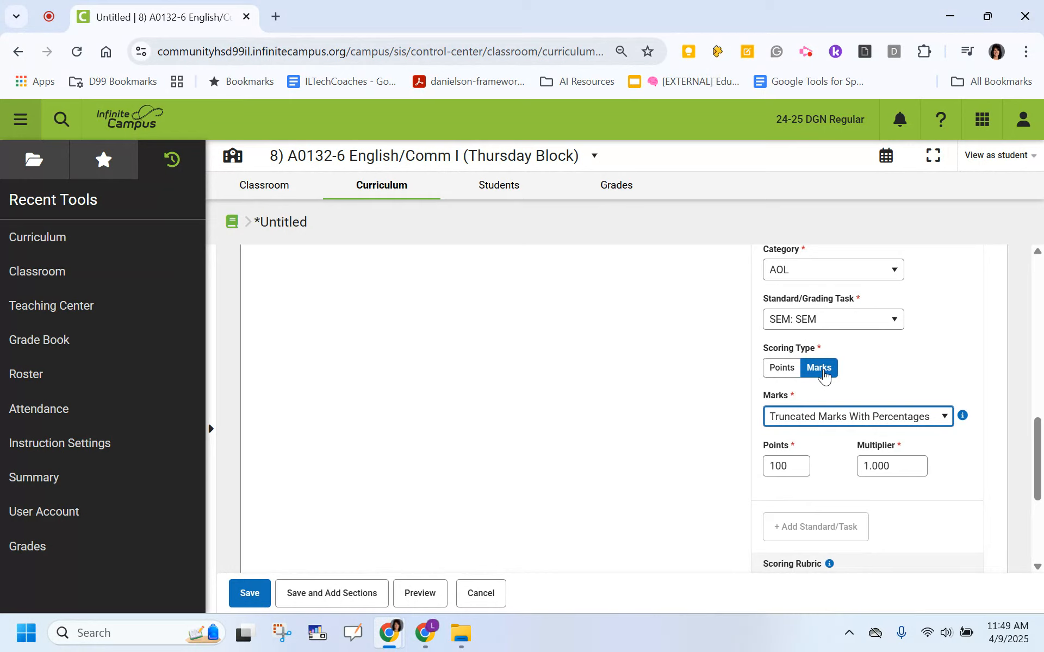
left_click(783, 371)
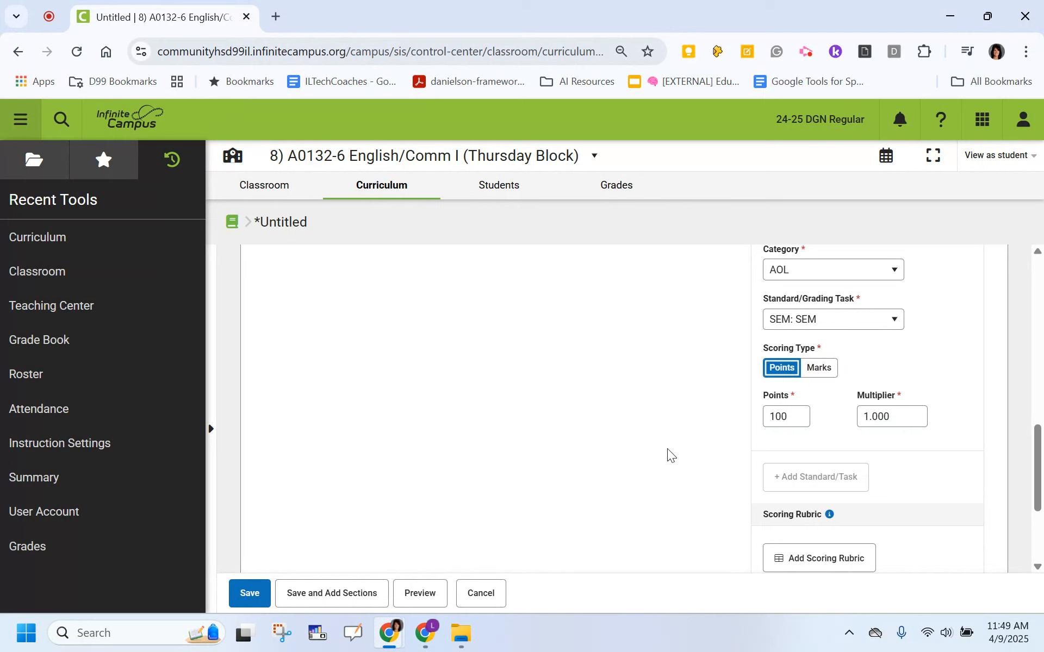
scroll(667, 449, "down", 1)
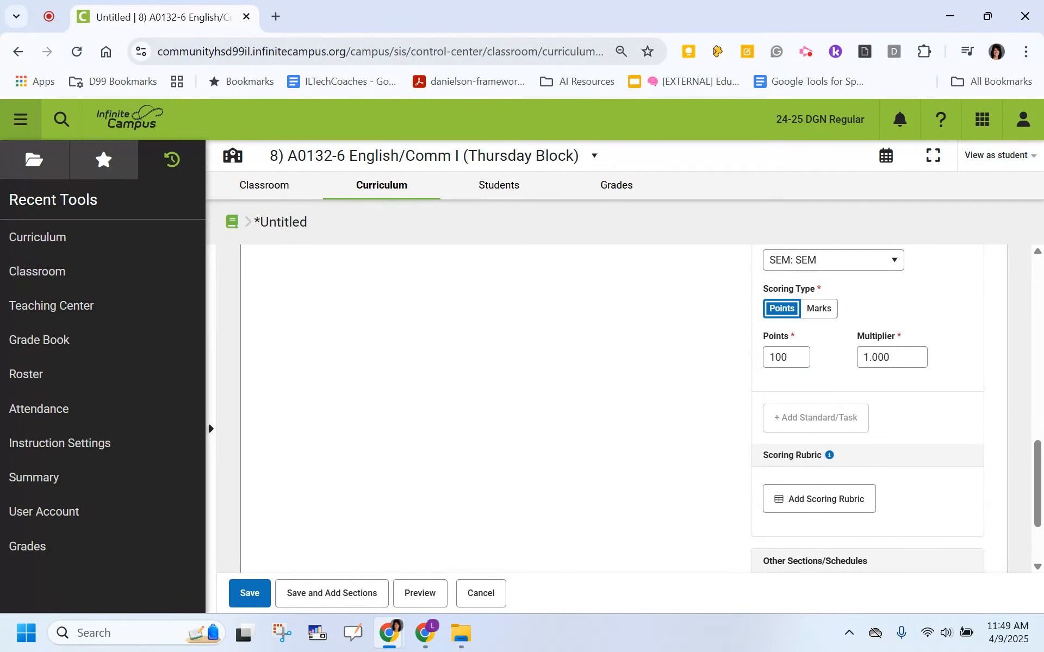
scroll(896, 407, "down", 2)
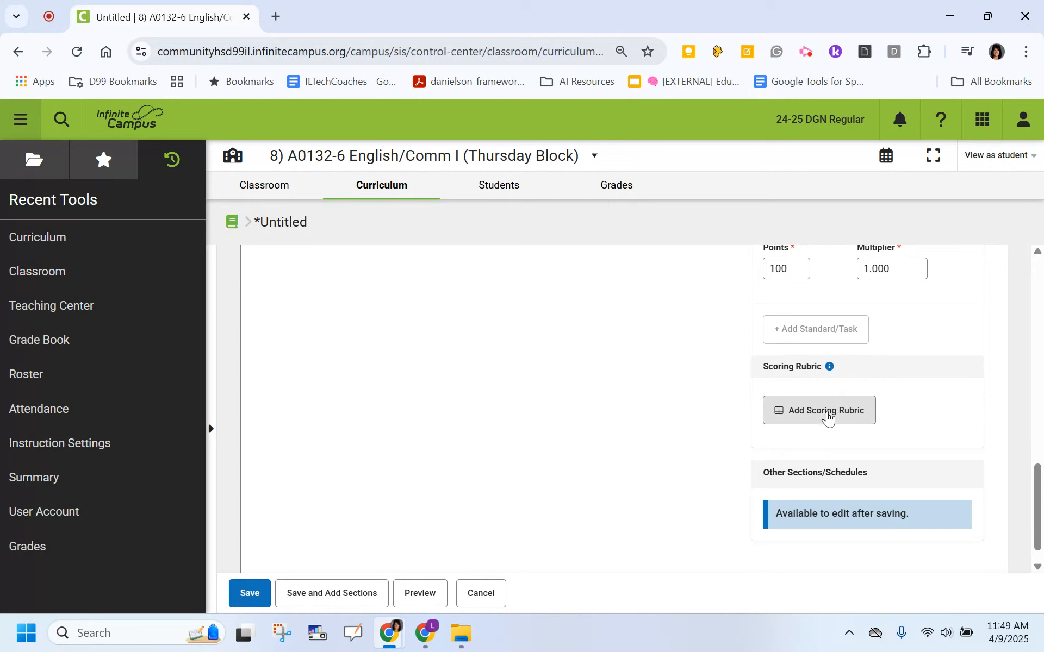
scroll(827, 417, "down", 1)
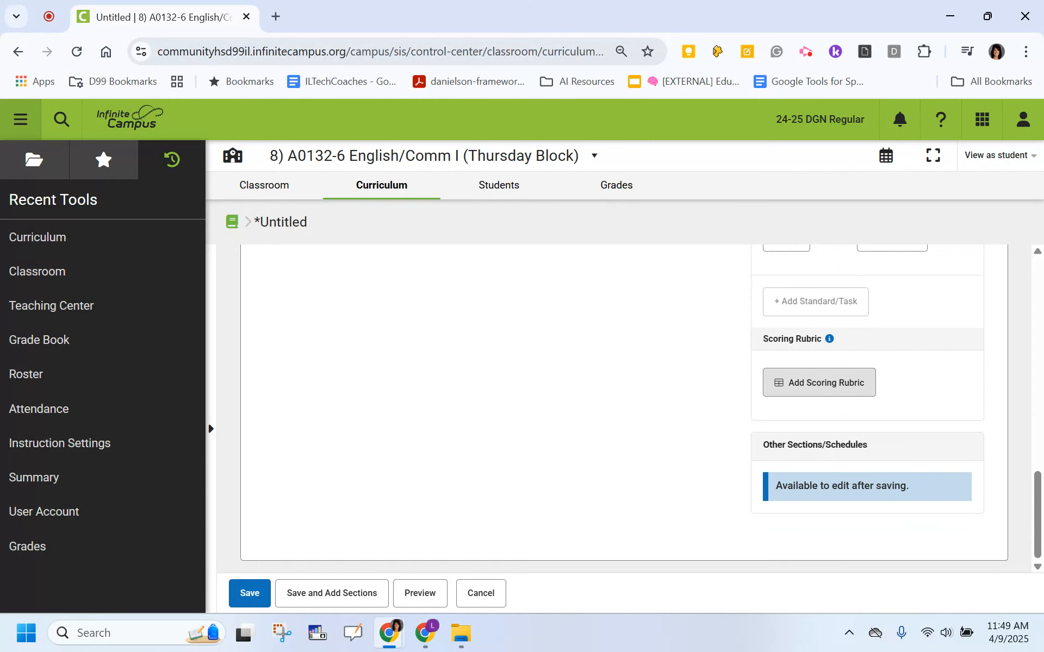
scroll(827, 417, "up", 10)
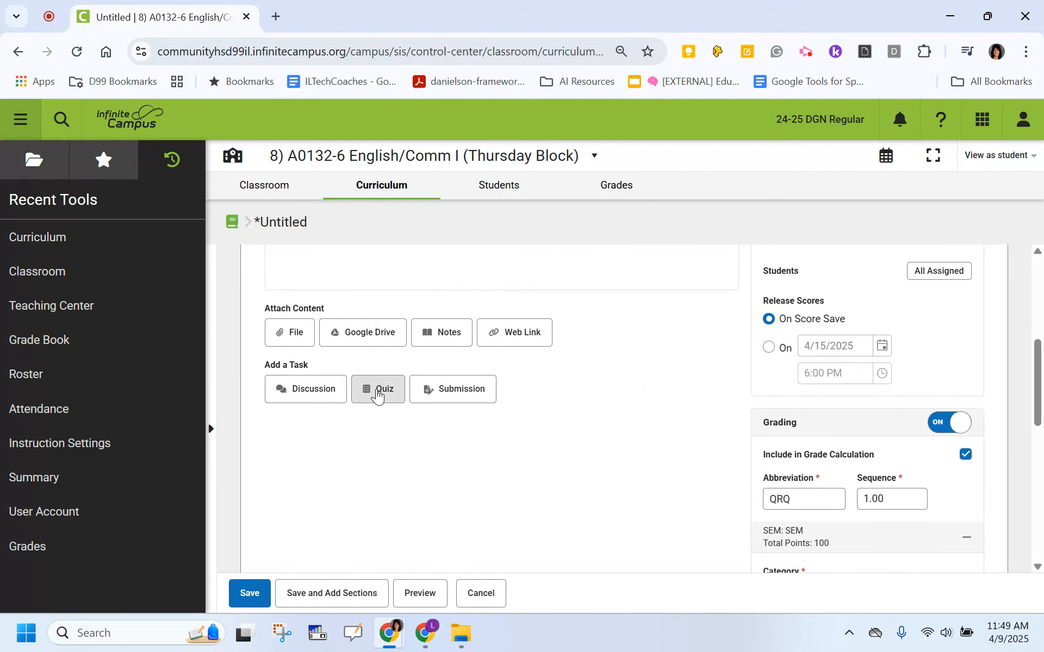
left_click(447, 395)
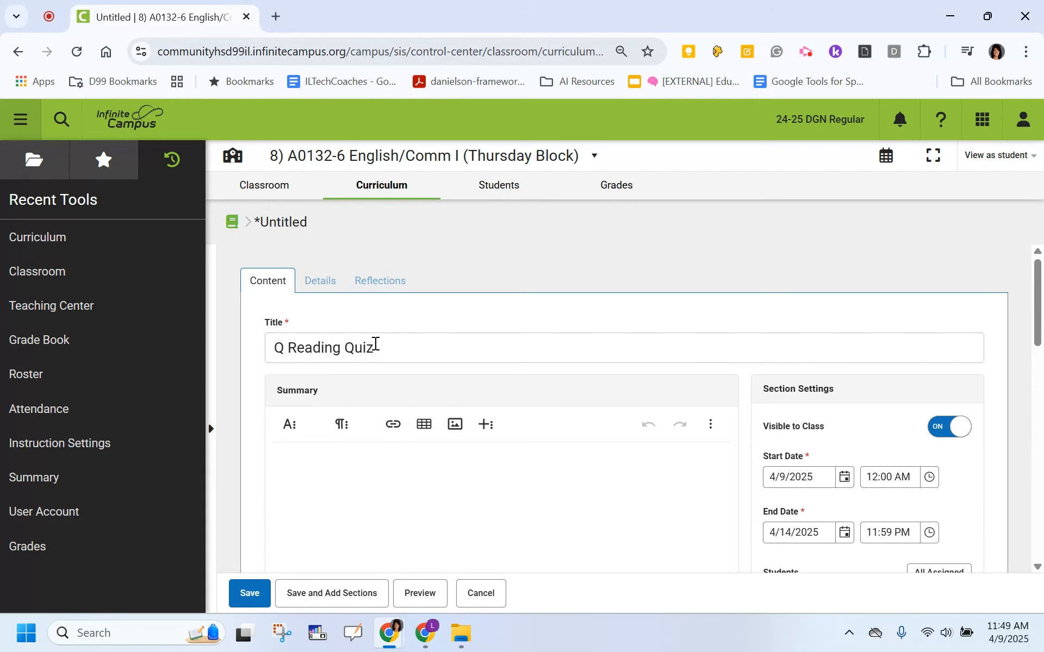
Review the section and grading settings of the Q Reading Quiz assignment and save it.
scroll(438, 470, "down", 1)
scroll(500, 408, "down", 4)
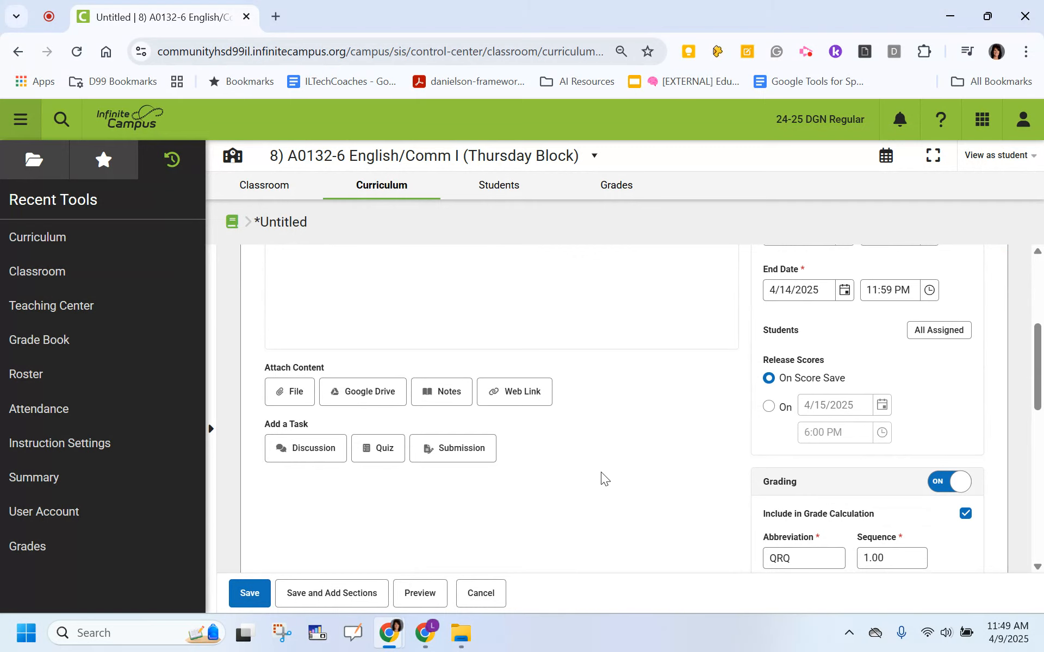
scroll(601, 472, "down", 5)
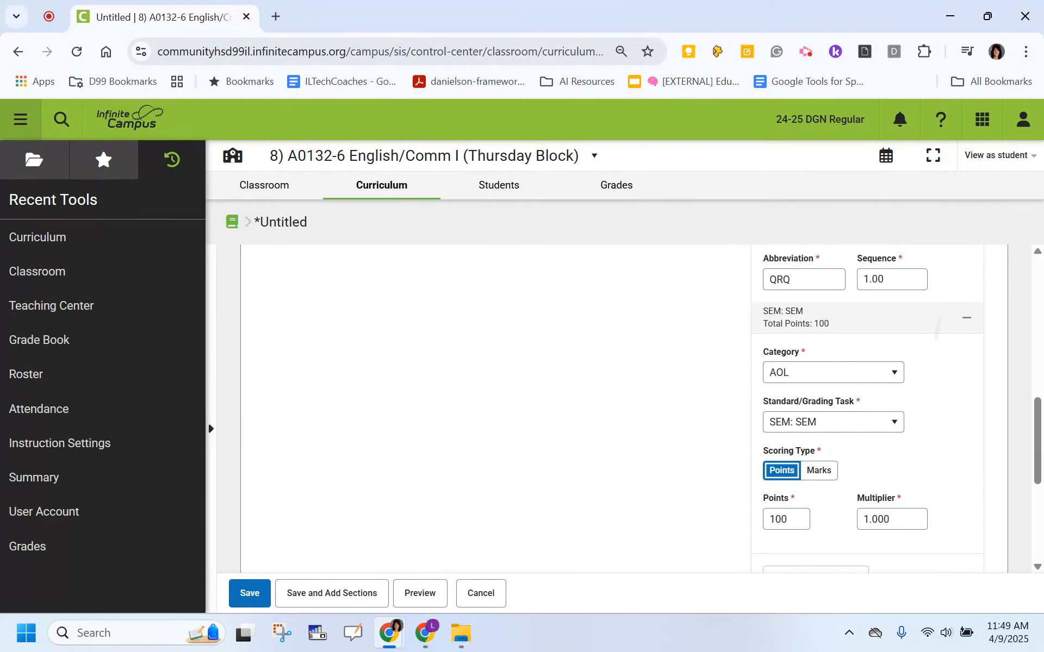
scroll(503, 417, "up", 5)
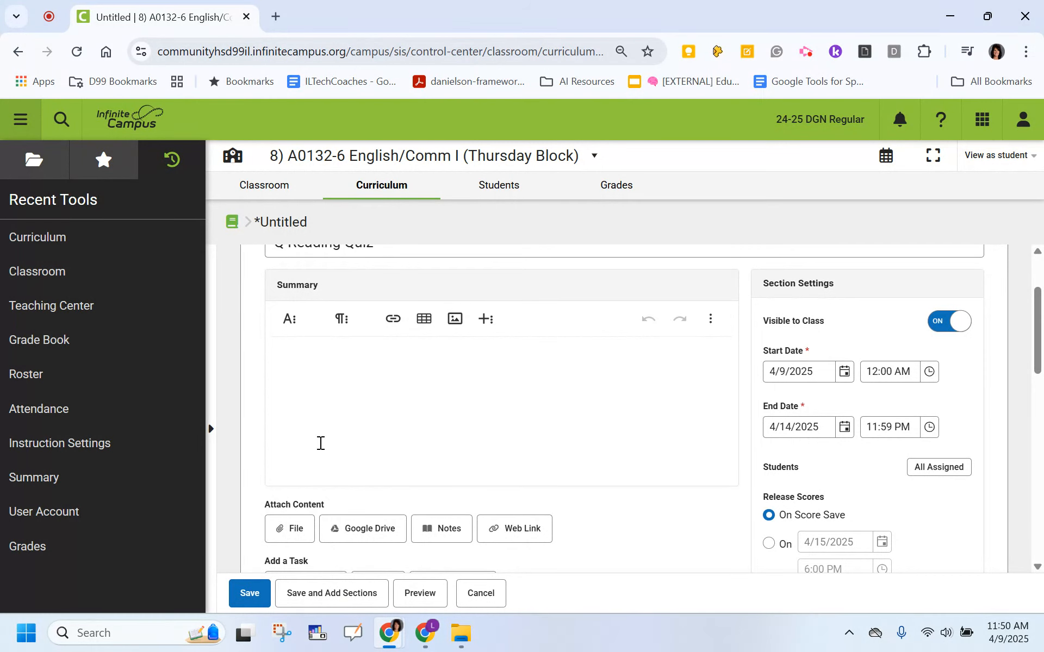
left_click(248, 594)
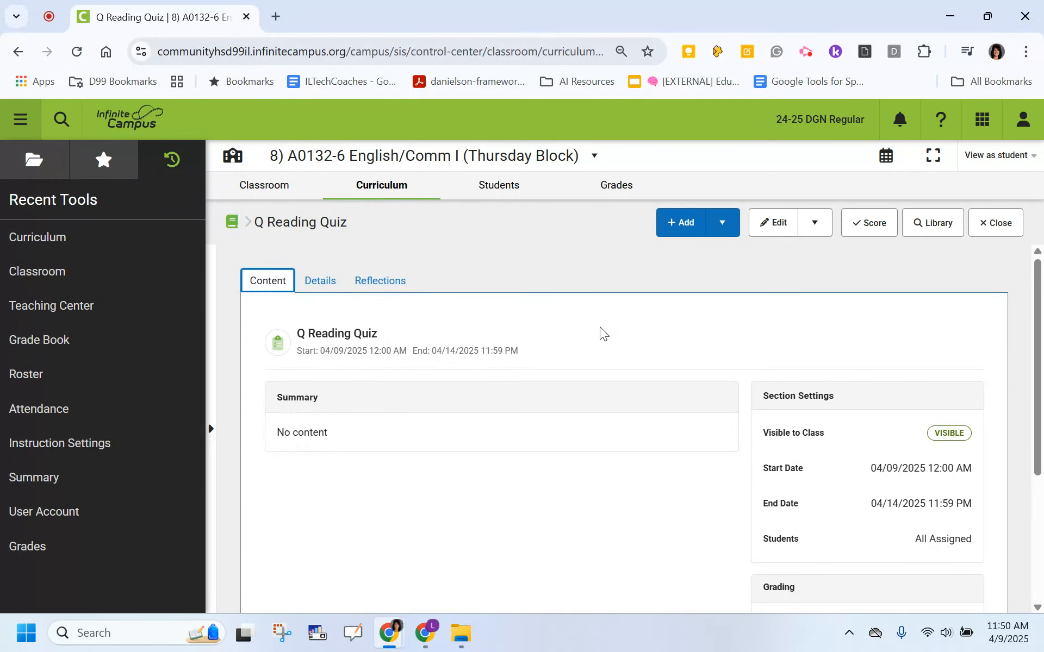
Open the class grade book and check the summary details of the QRQ assignment column.
left_click(616, 188)
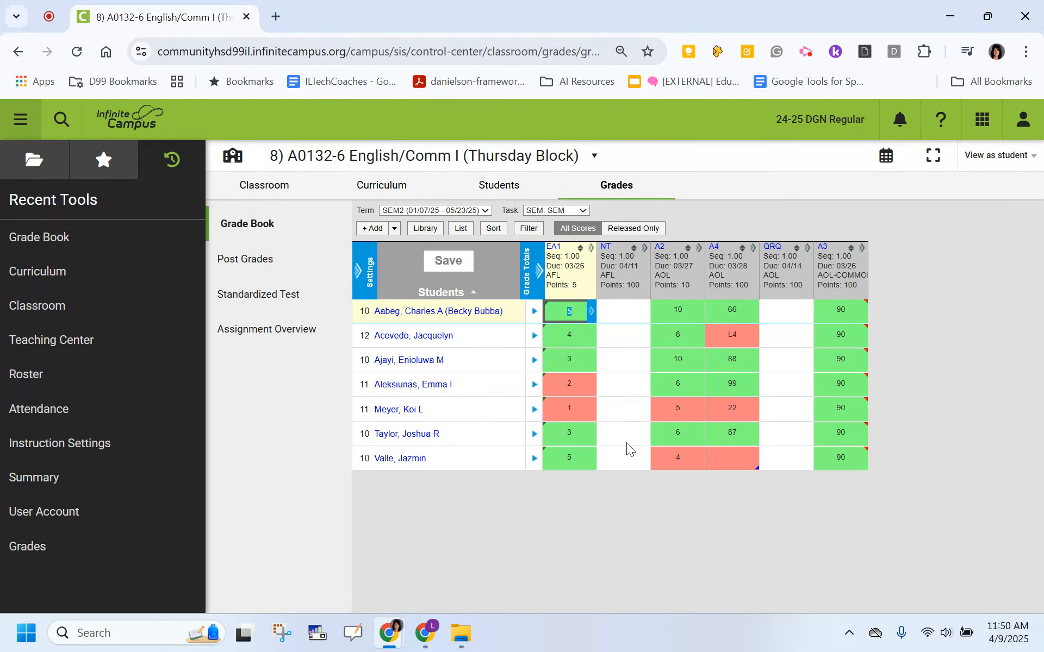
mouse_move(785, 274)
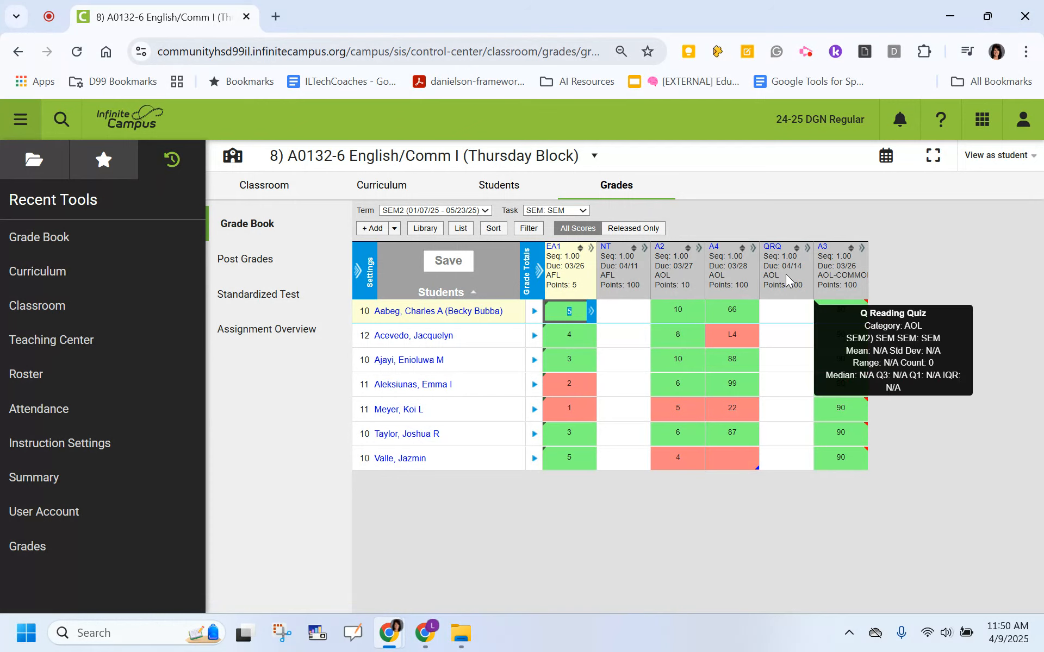